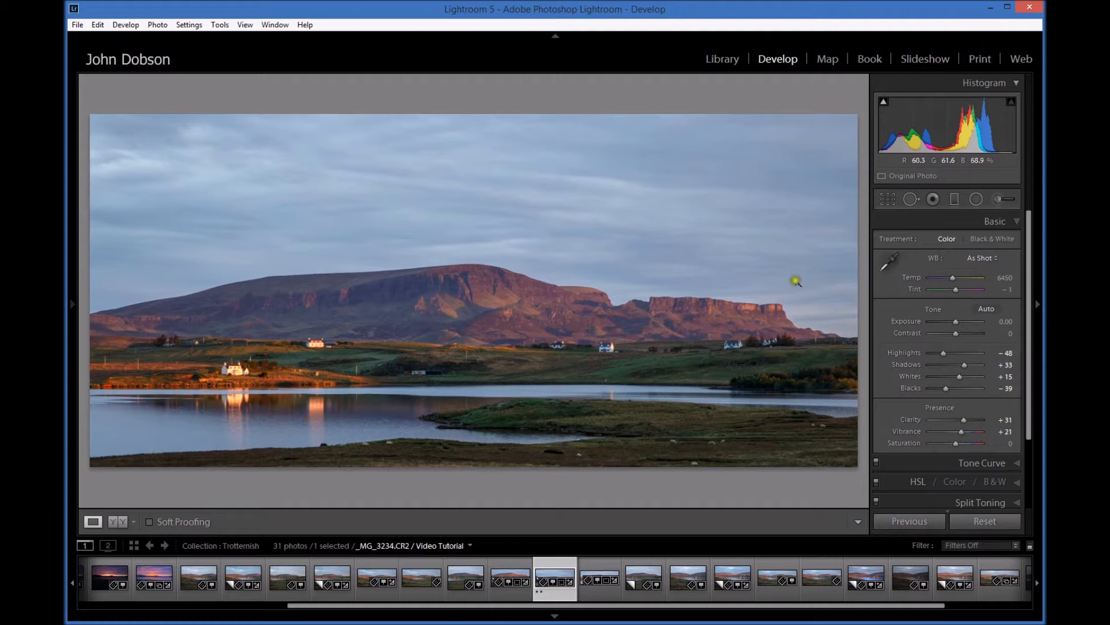
- Draw five trial graduated filters at 1.00 exposure, with varied directions and spreads, across the sky, water and land
left_click(955, 199)
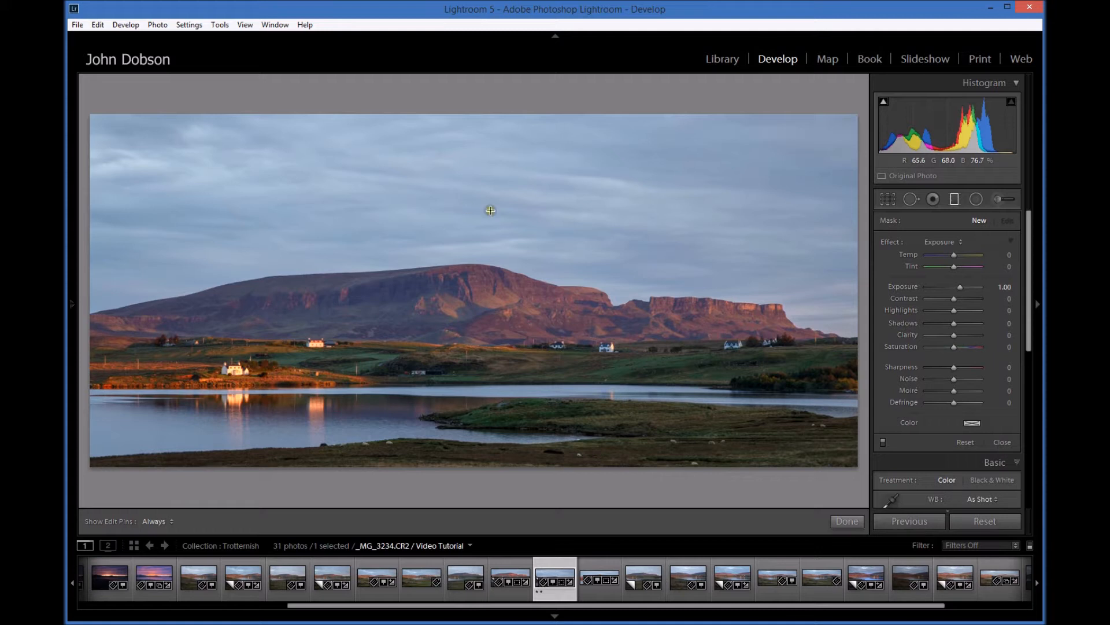
left_click_drag(588, 197, 498, 314)
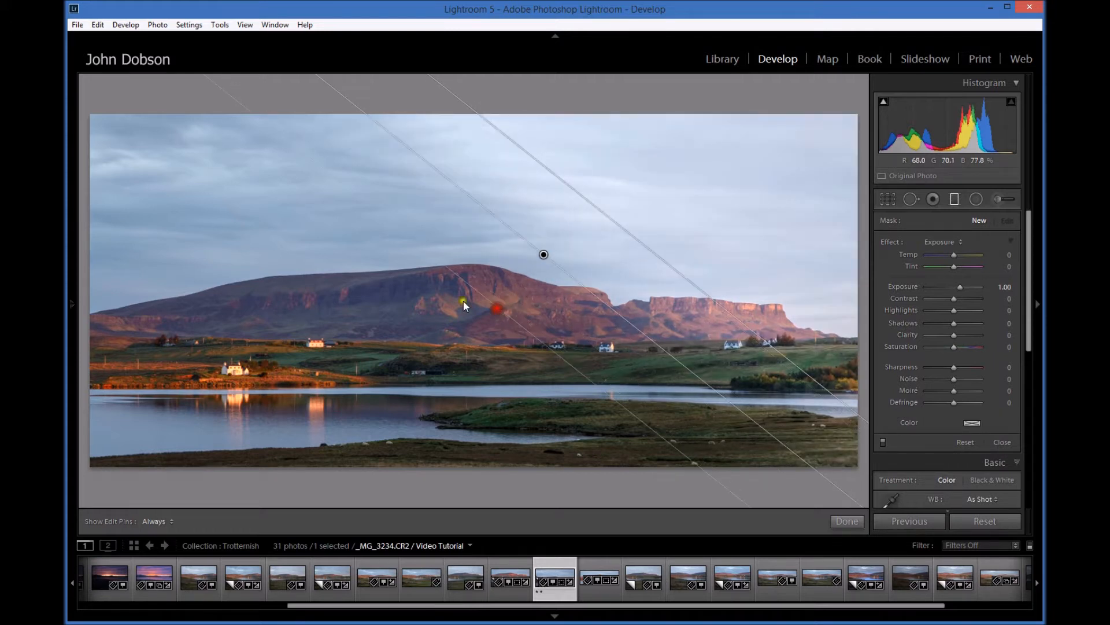
left_click_drag(248, 212, 246, 308)
left_click_drag(159, 408, 315, 417)
left_click_drag(609, 403, 511, 342)
left_click_drag(394, 348, 421, 358)
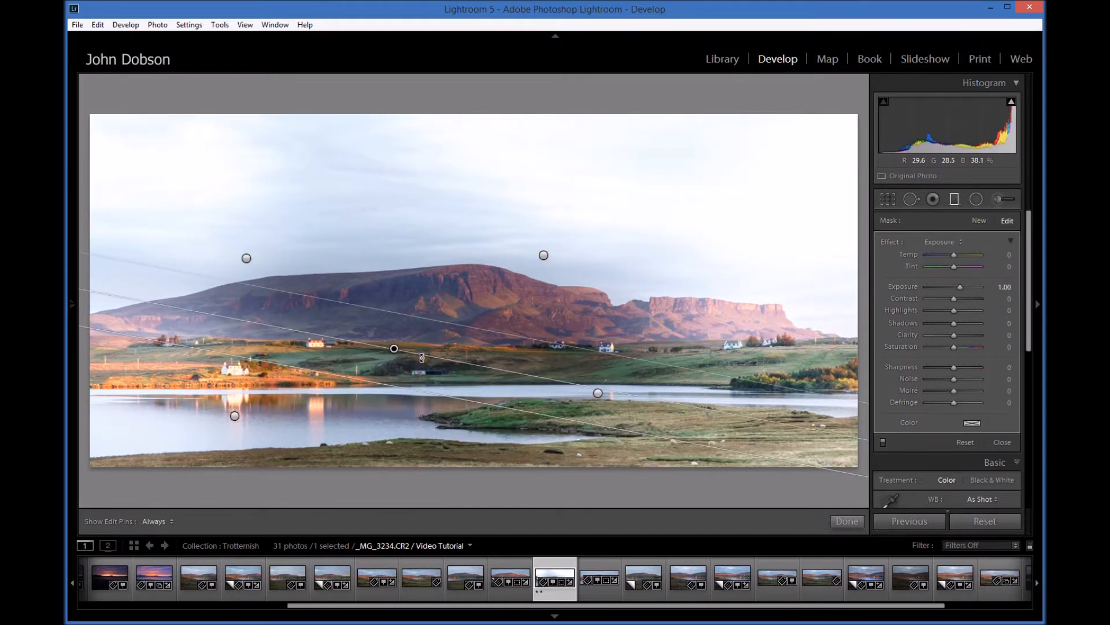
- Delete all five trial graduated filters from the photo
key("Delete")
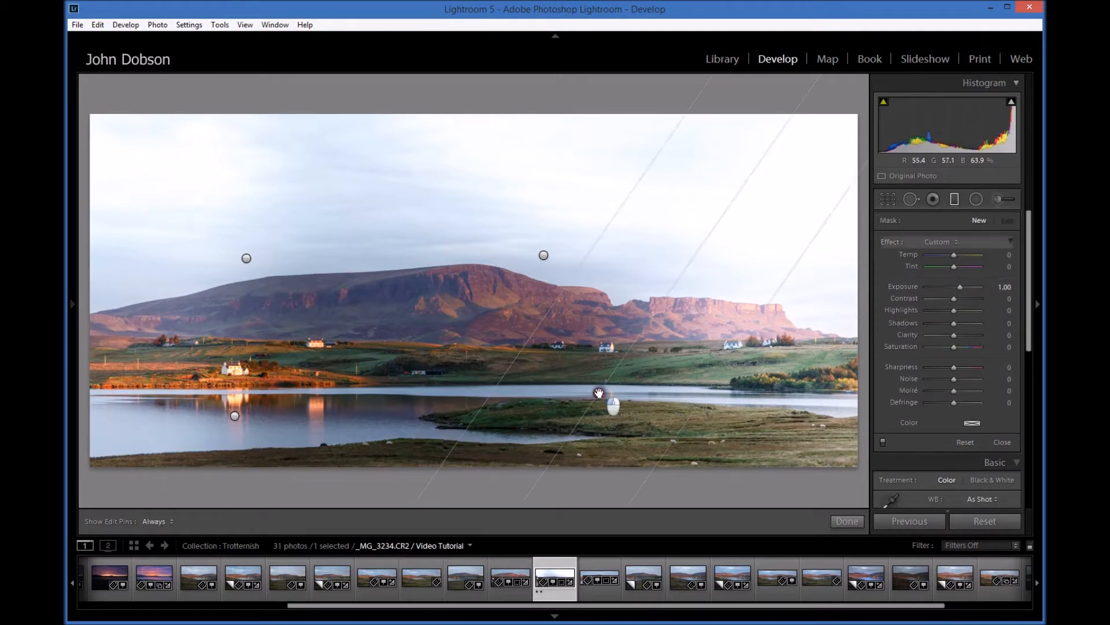
left_click(599, 392)
key("Delete")
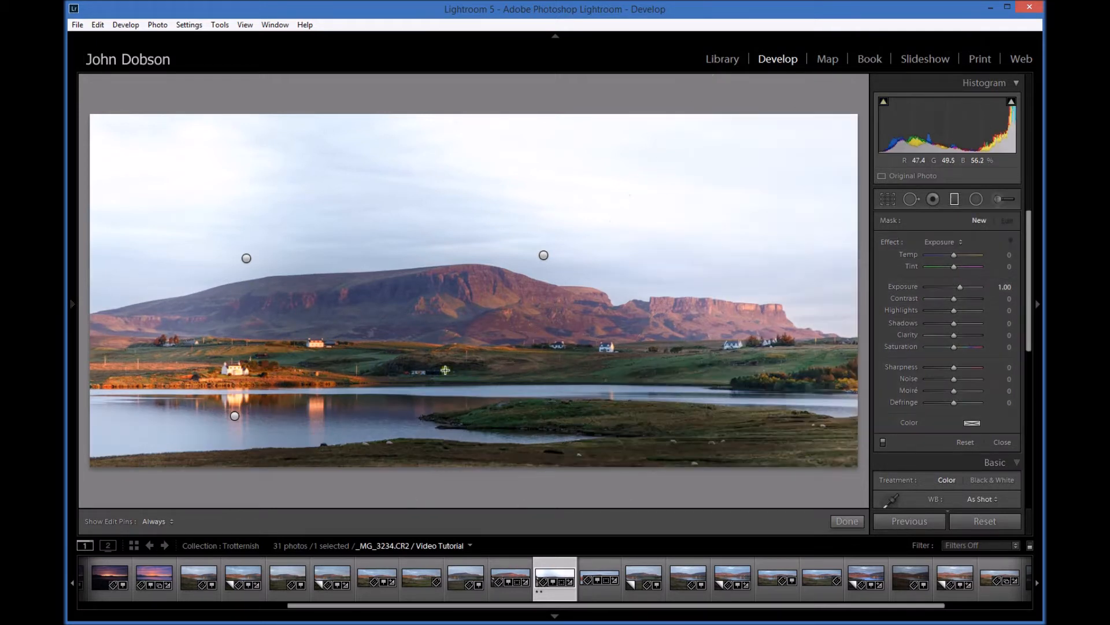
left_click(234, 415)
key("Delete")
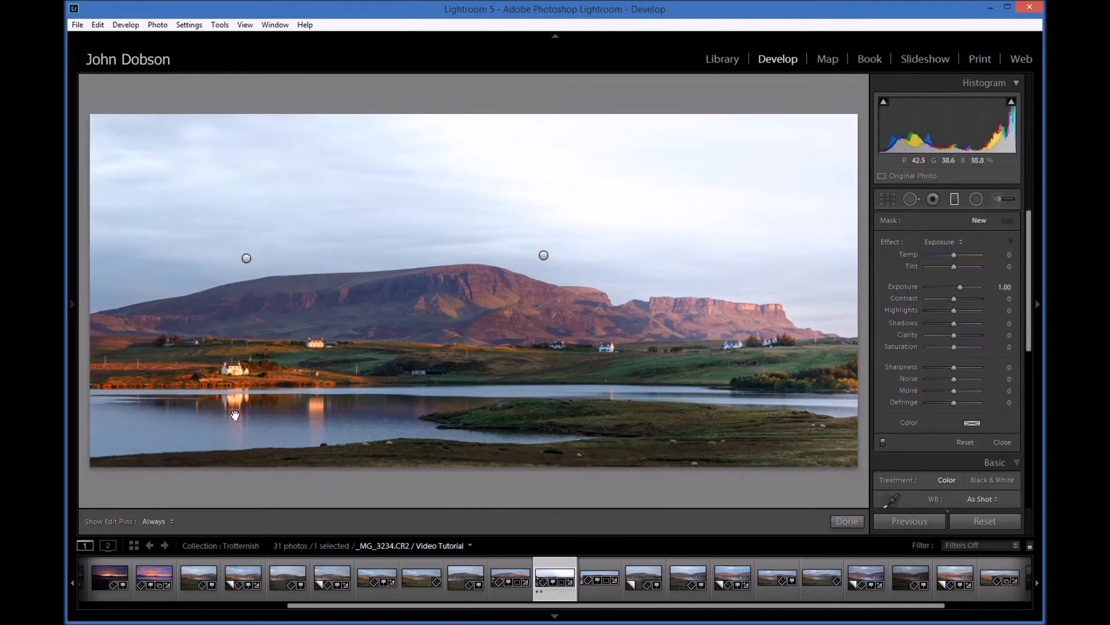
left_click(246, 259)
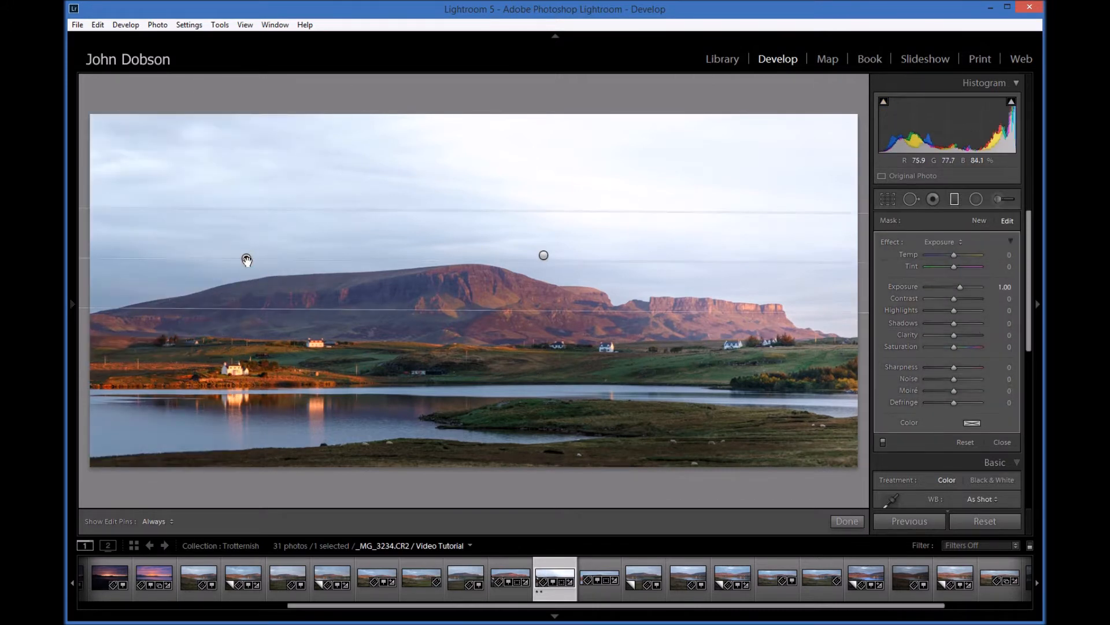
key("Delete")
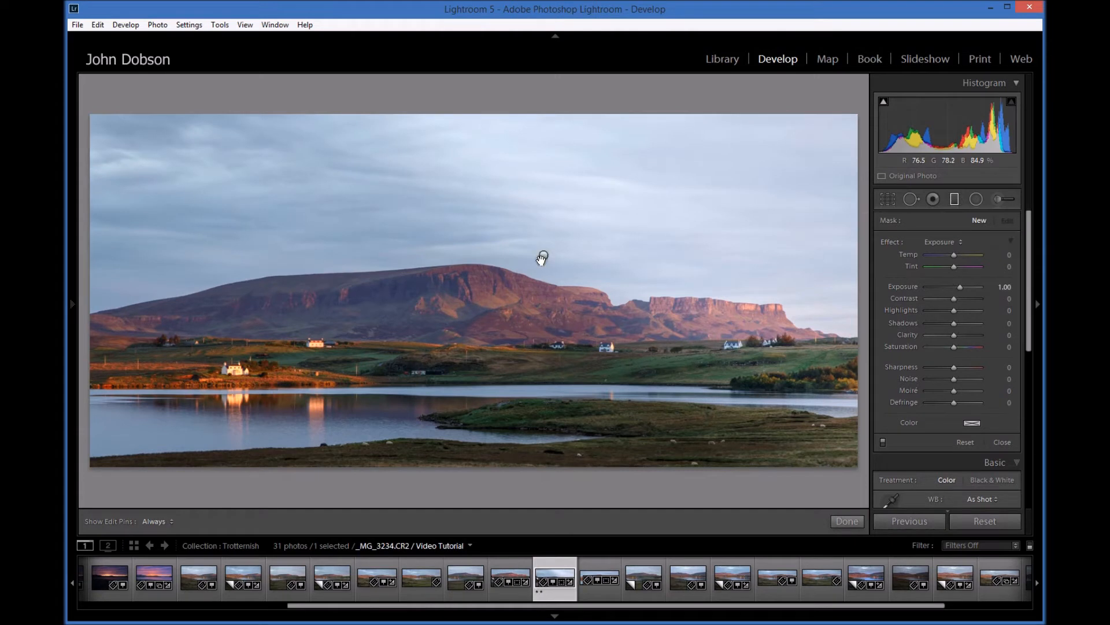
left_click(543, 256)
key("Delete")
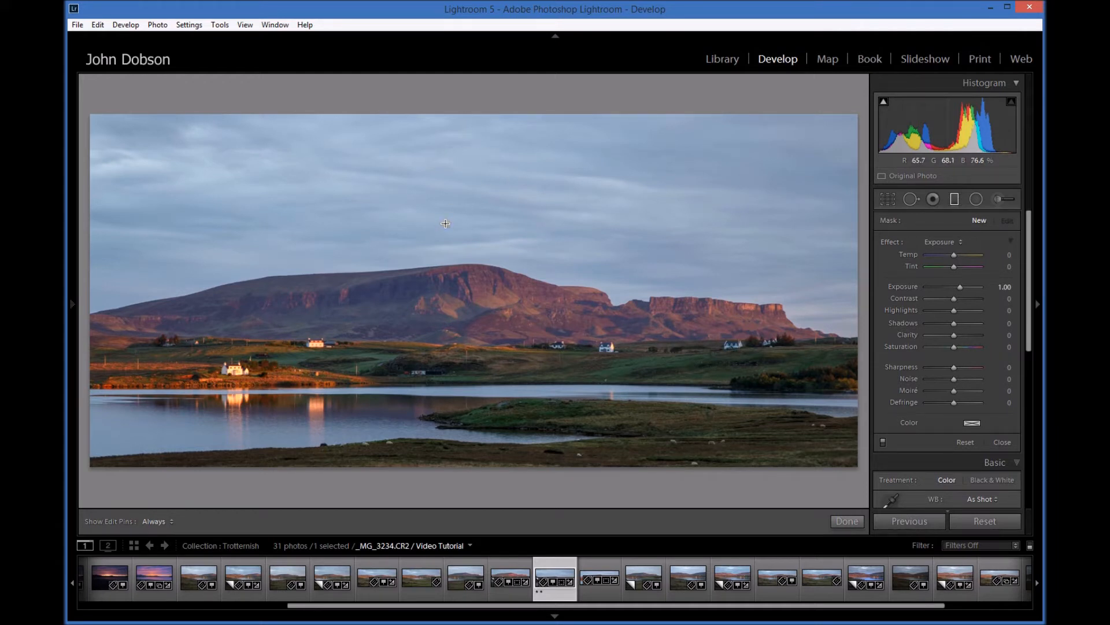
- Draw a perfectly horizontal graduated filter downward over the mountain's summit so that it affects the sky
key("shift")
left_click_drag(457, 243, 461, 286)
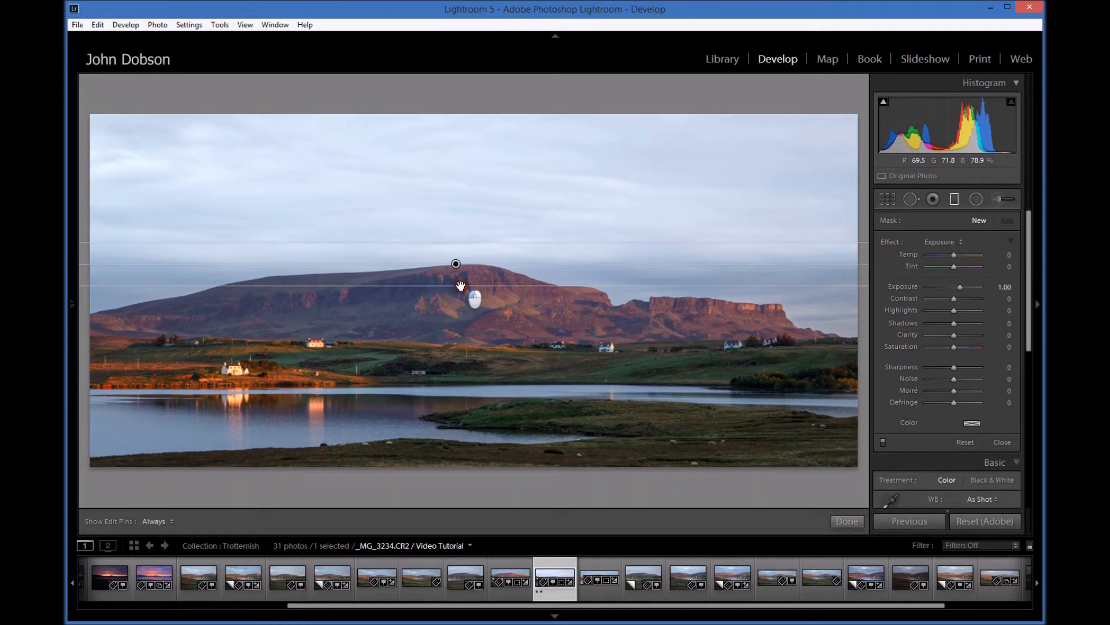
left_click(460, 285)
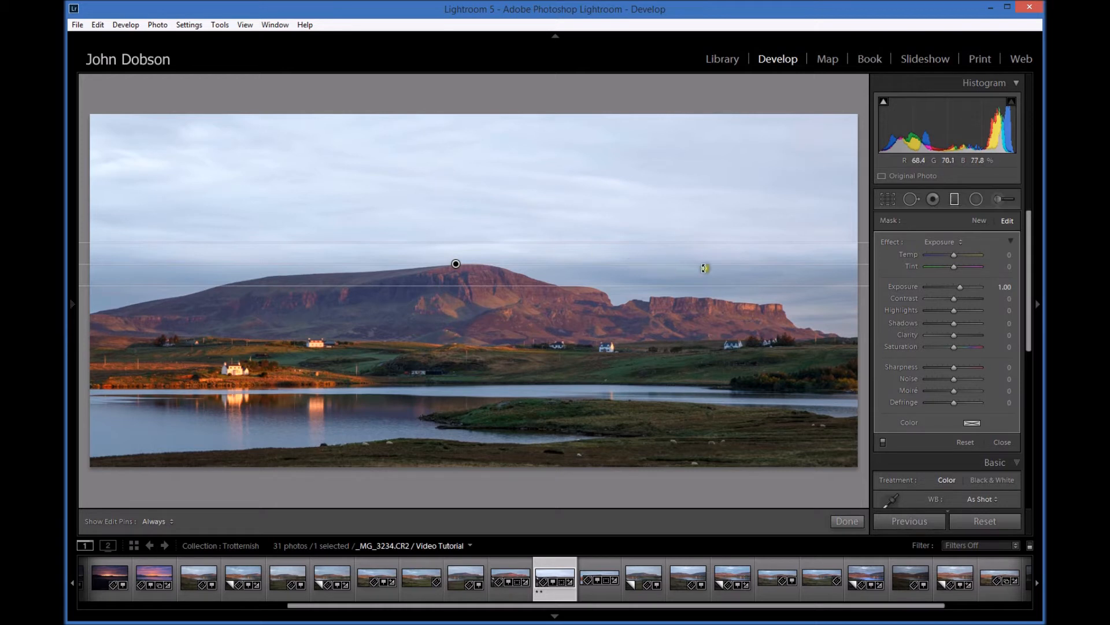
- Tilt the graduated filter slightly counterclockwise and fine-tune its position at the mountain's summit
mouse_move(711, 261)
left_mouse_down()
mouse_move(704, 245)
mouse_move(712, 260)
left_mouse_up()
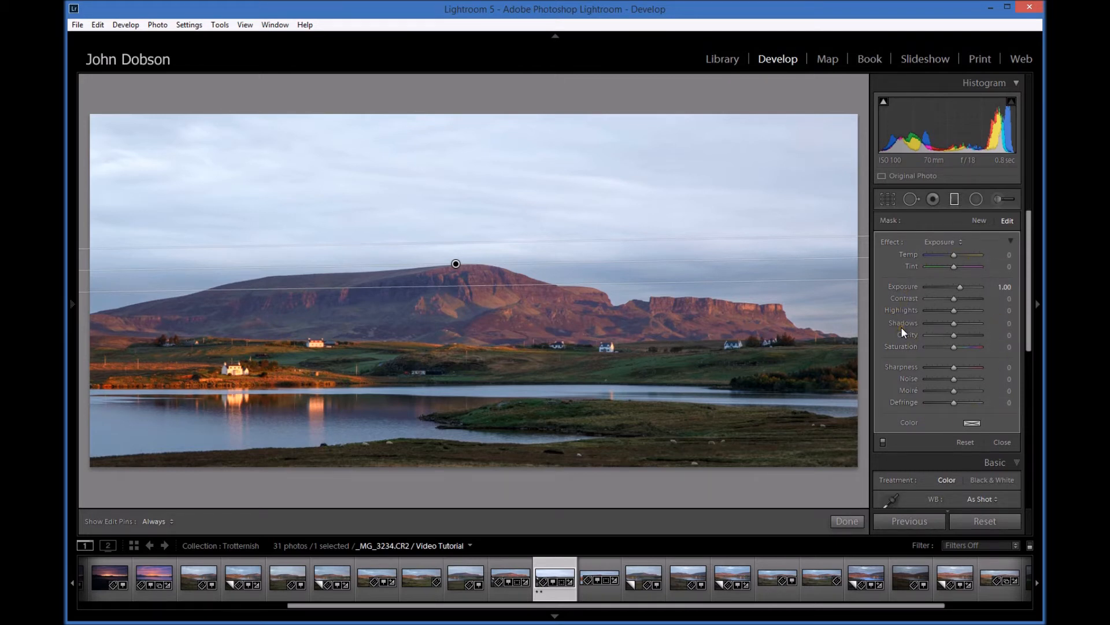
left_click(697, 261)
left_click_drag(697, 260, 699, 258)
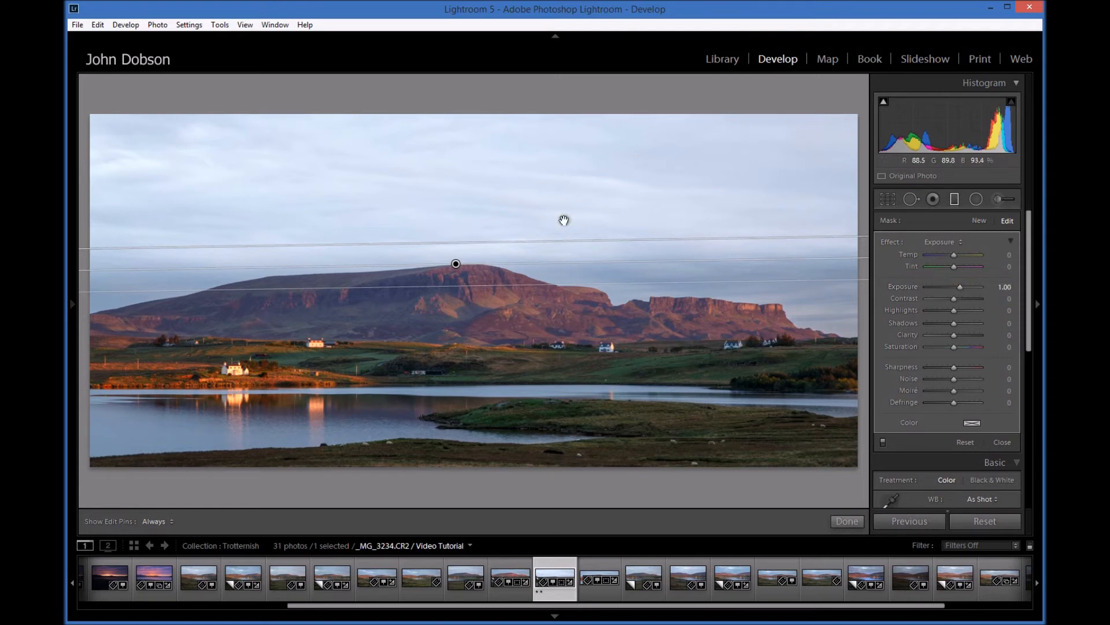
left_click(758, 260)
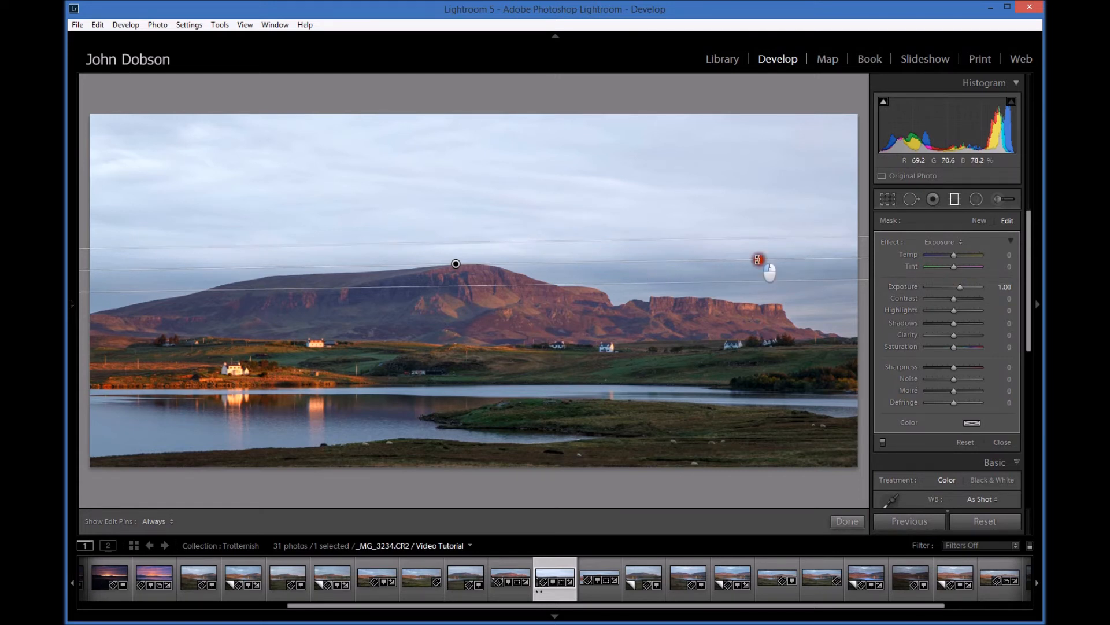
left_click_drag(758, 260, 760, 261)
key("shift")
left_click_drag(457, 263, 461, 264)
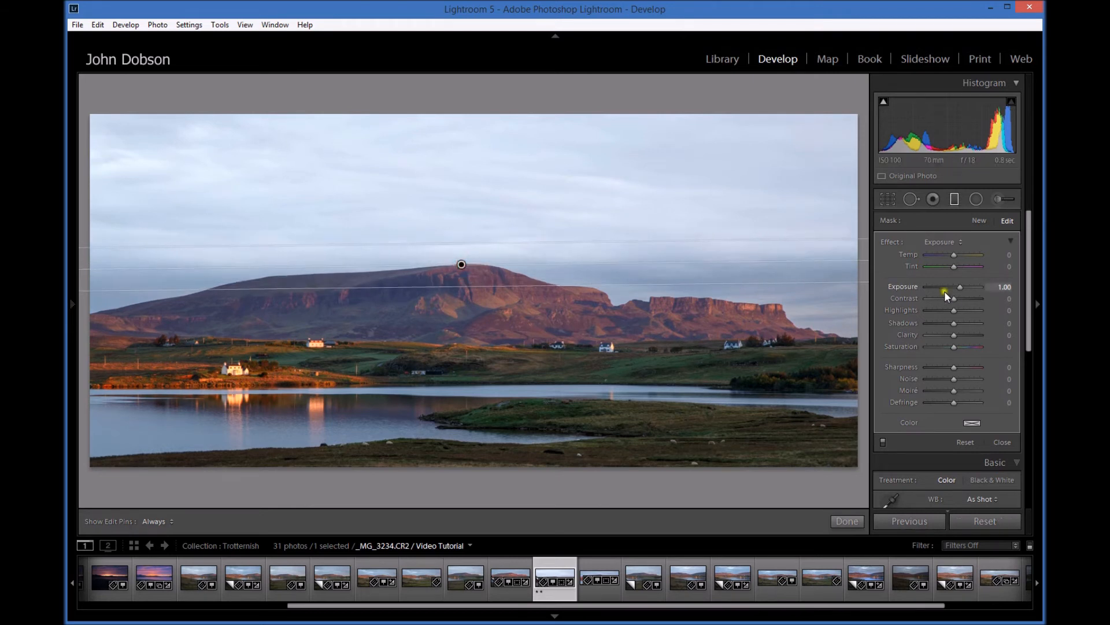
- Set the graduated filter's exposure to −0.23, contrast to 13 and sharpness to −20
left_click_drag(960, 286, 953, 286)
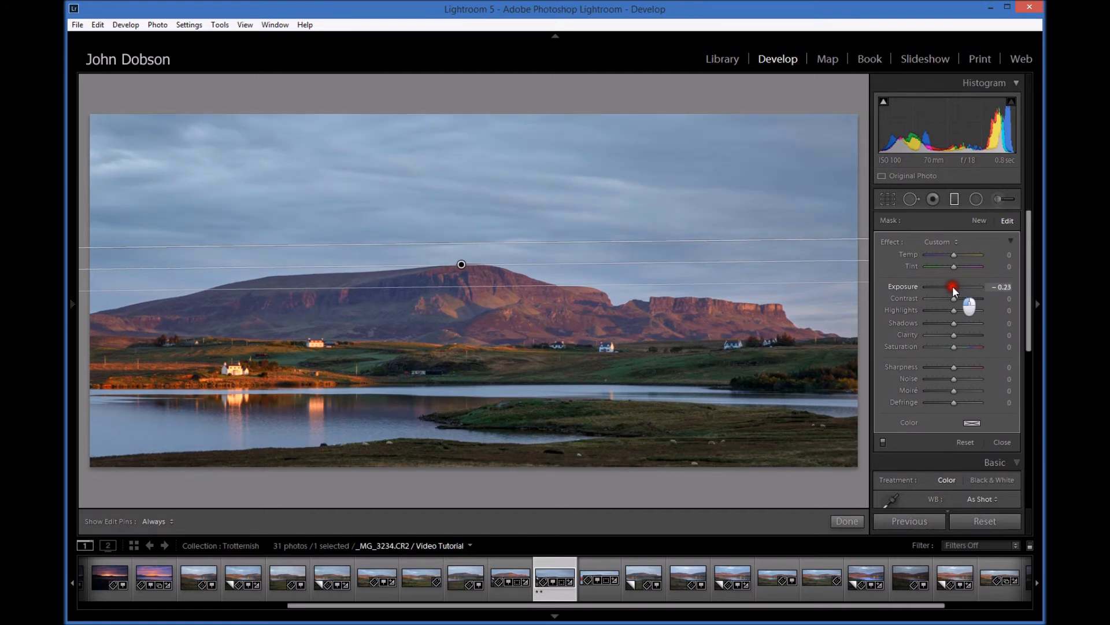
left_click_drag(953, 286, 952, 285)
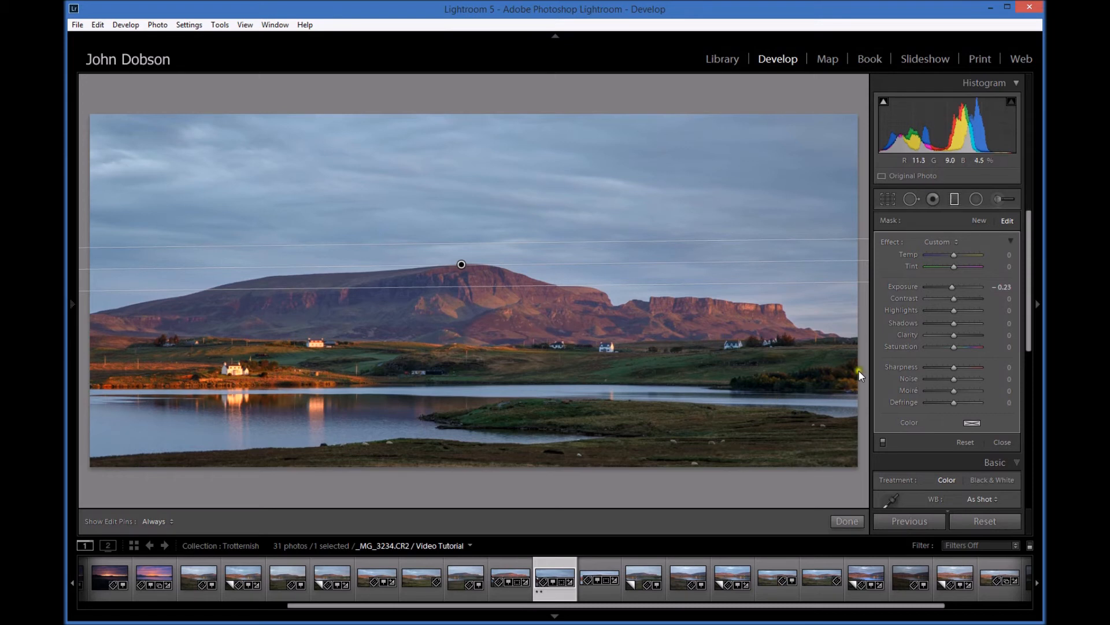
left_click_drag(956, 300, 957, 300)
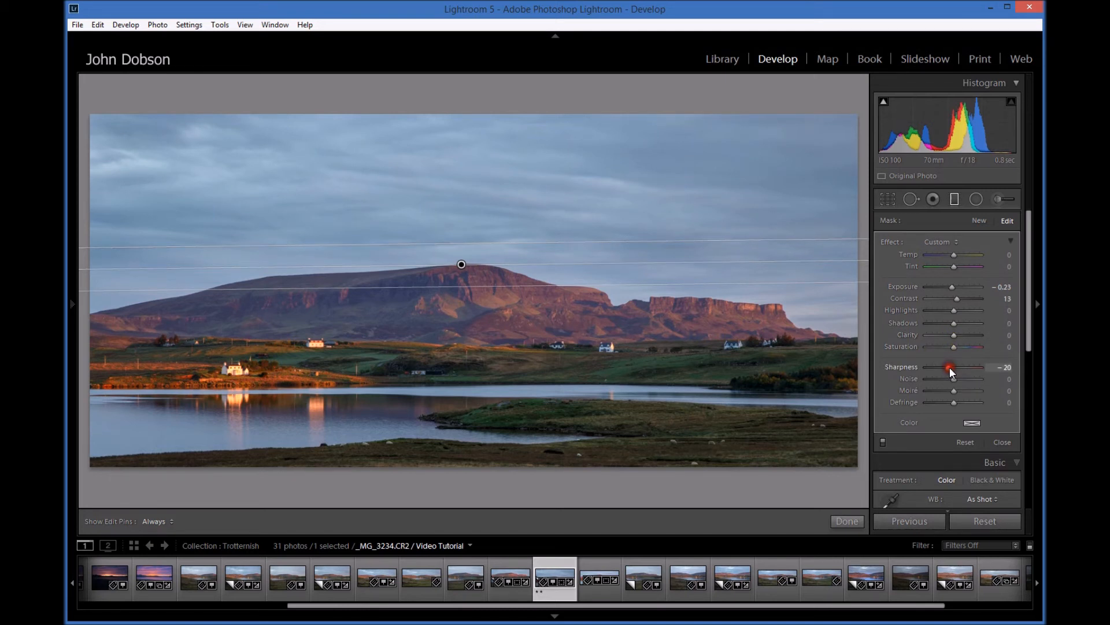
- Set the graduated filter's saturation to −24, tint to 22 and temperature to 13
left_click(953, 347)
left_click_drag(953, 347, 946, 347)
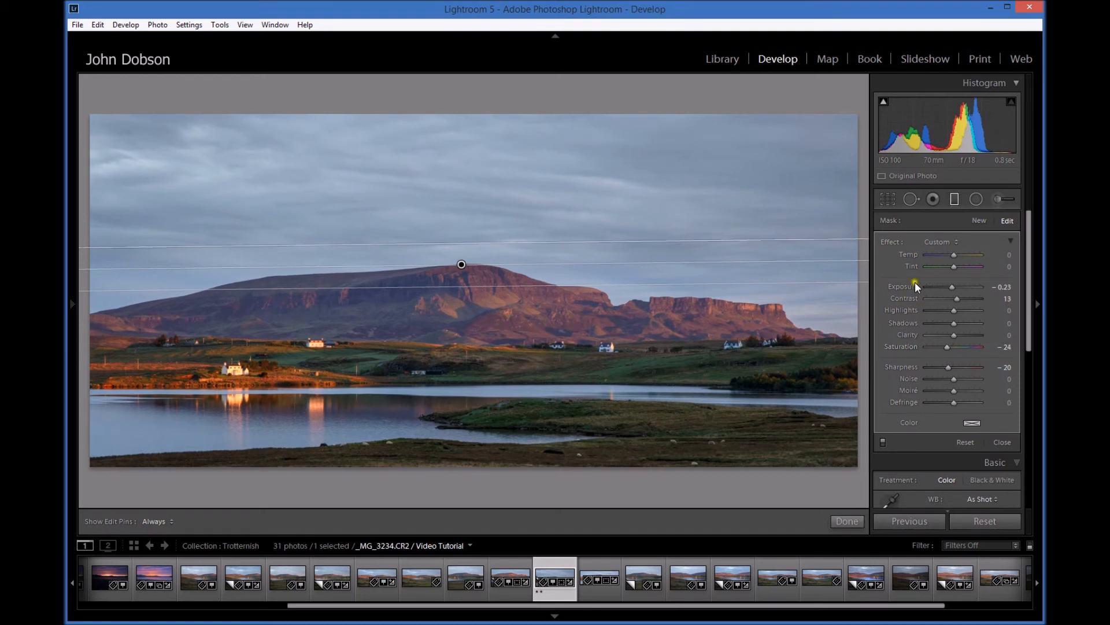
left_click(955, 263)
left_click_drag(959, 265, 960, 265)
left_click(957, 256)
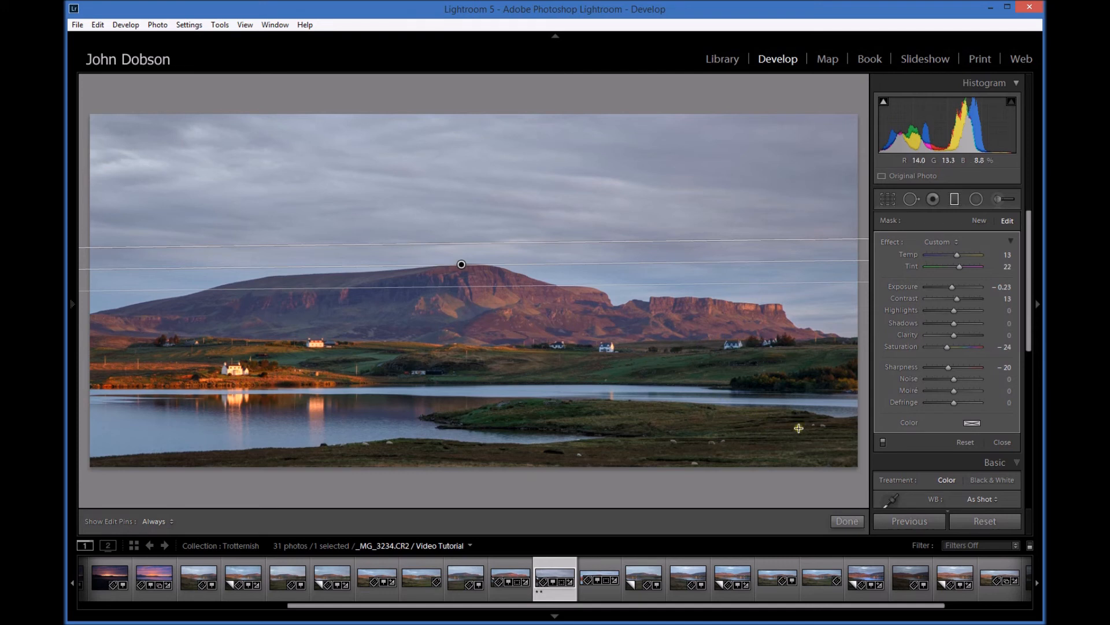
- Try a duplicate of the graduated filter moved down to the row of houses, and delete that copy
right_click(462, 264)
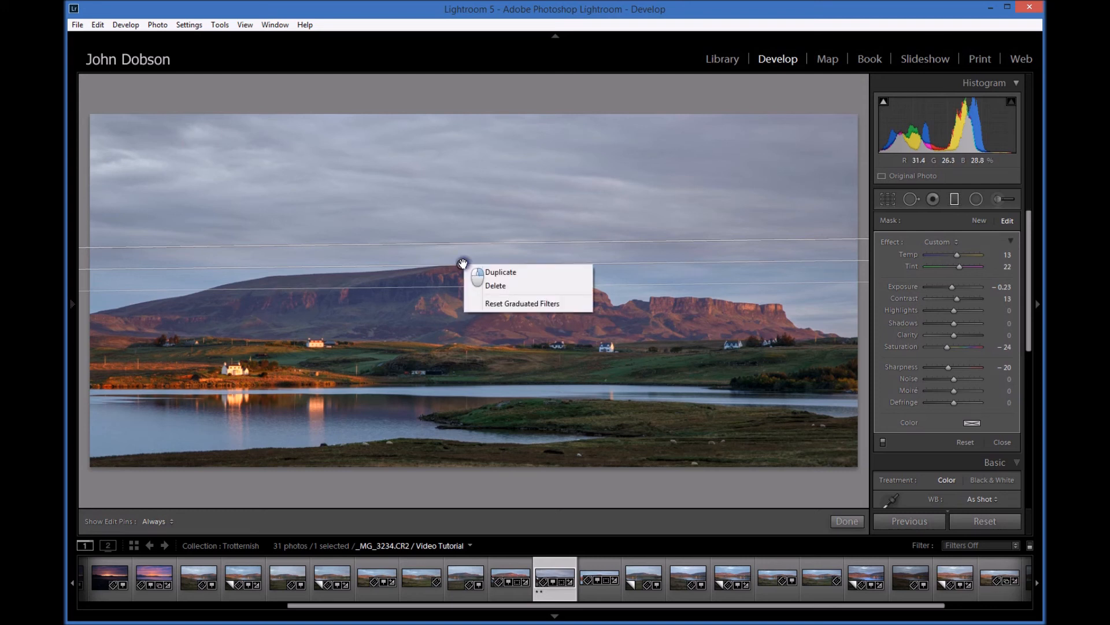
left_click(498, 273)
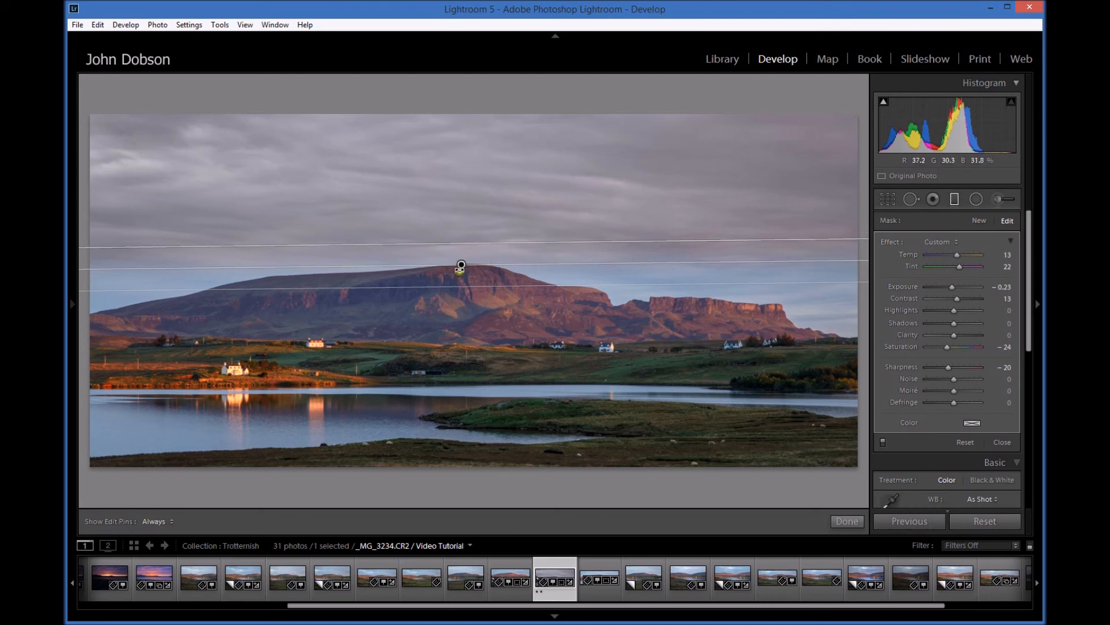
left_click_drag(460, 265, 475, 341)
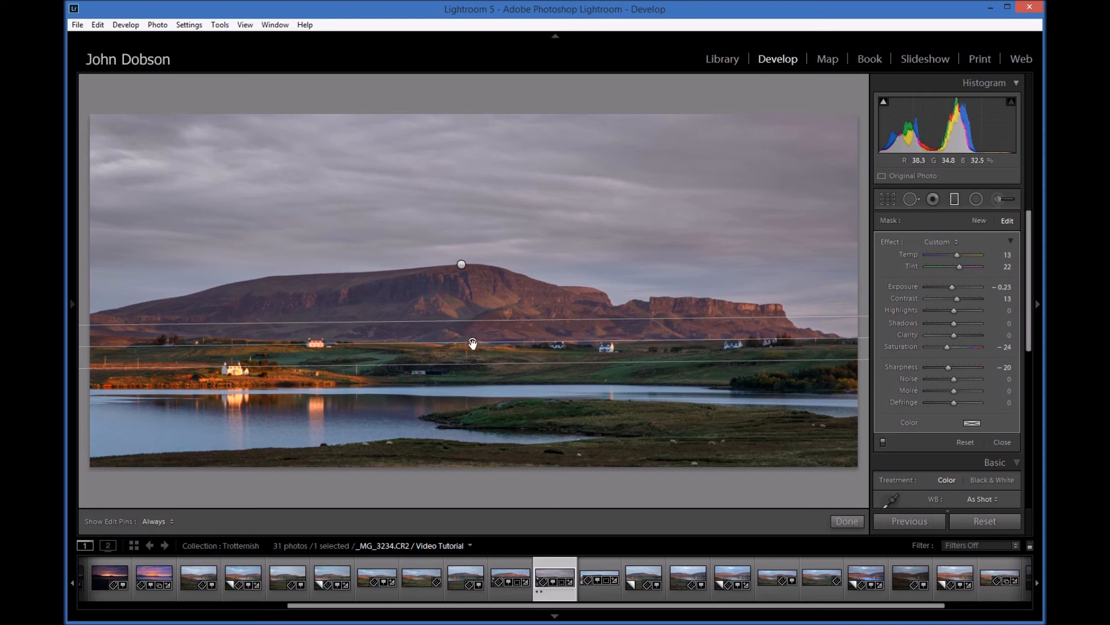
right_click(472, 344)
left_click(496, 365)
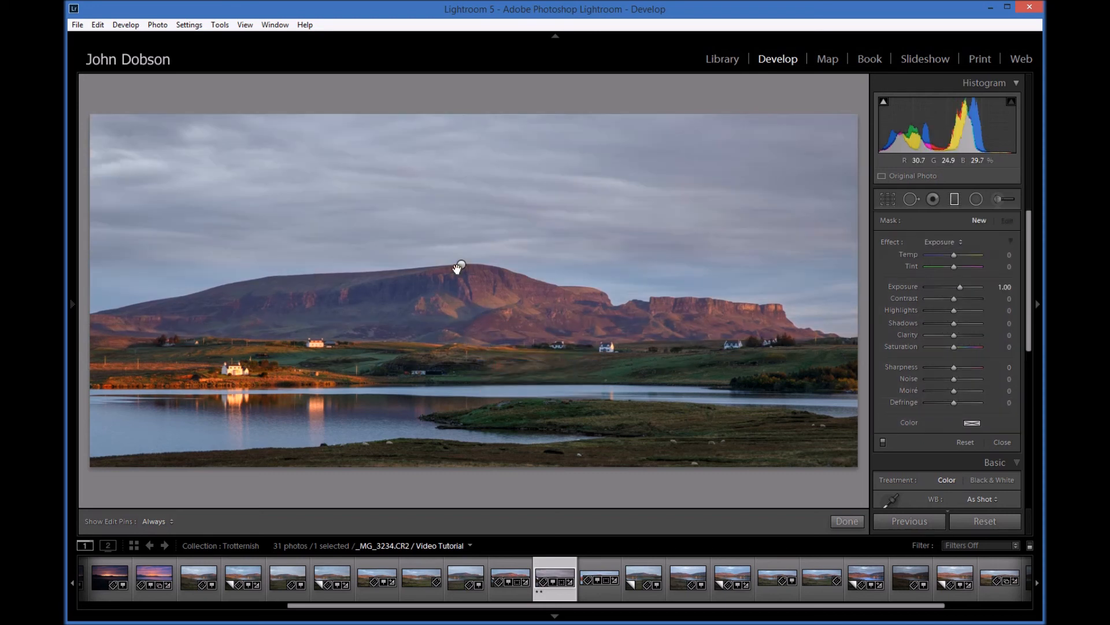
- Move the graduated filter from the summit down to the middle of the mountain and duplicate it there
left_click_drag(461, 263, 462, 317)
right_click(462, 317)
left_click(485, 325)
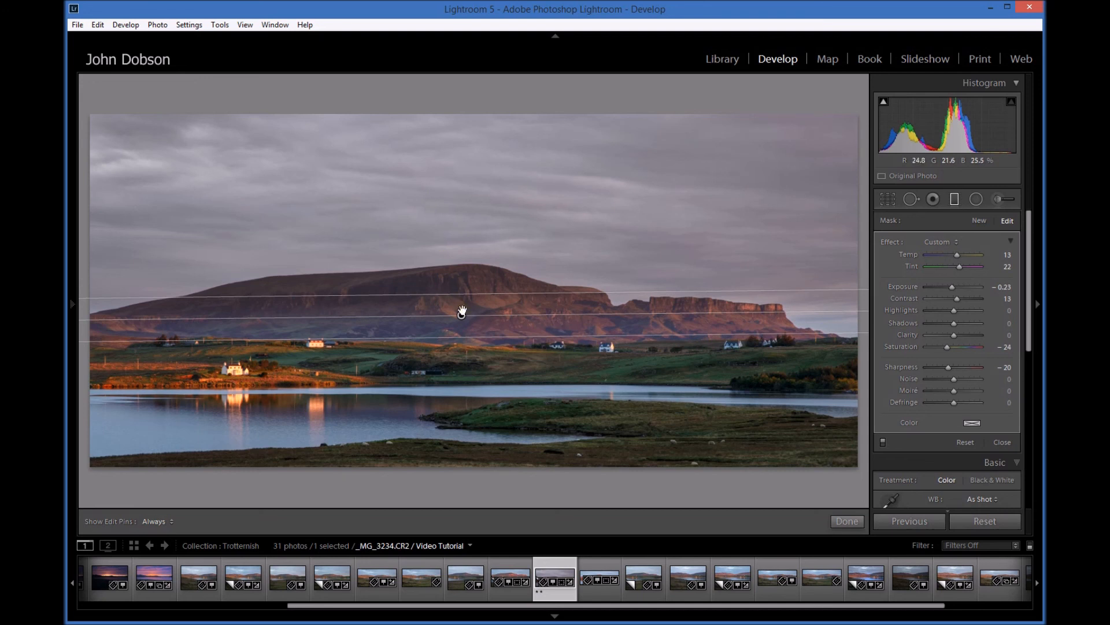
- Move the duplicate filter down to the row of houses and finish the graduated filter editing
left_click_drag(461, 315, 466, 344)
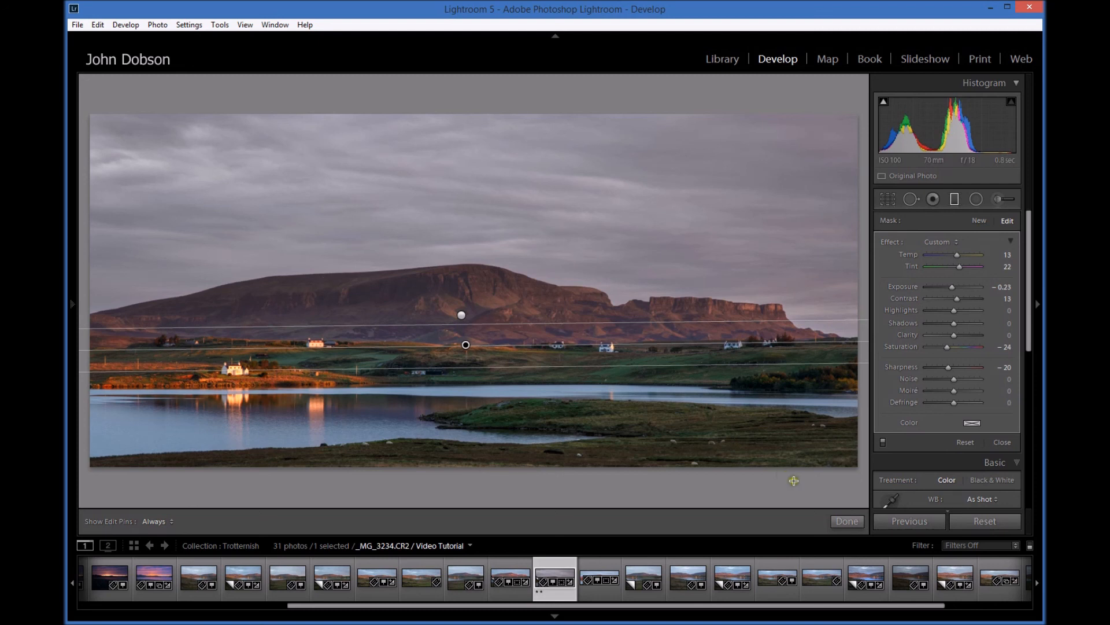
left_click(848, 521)
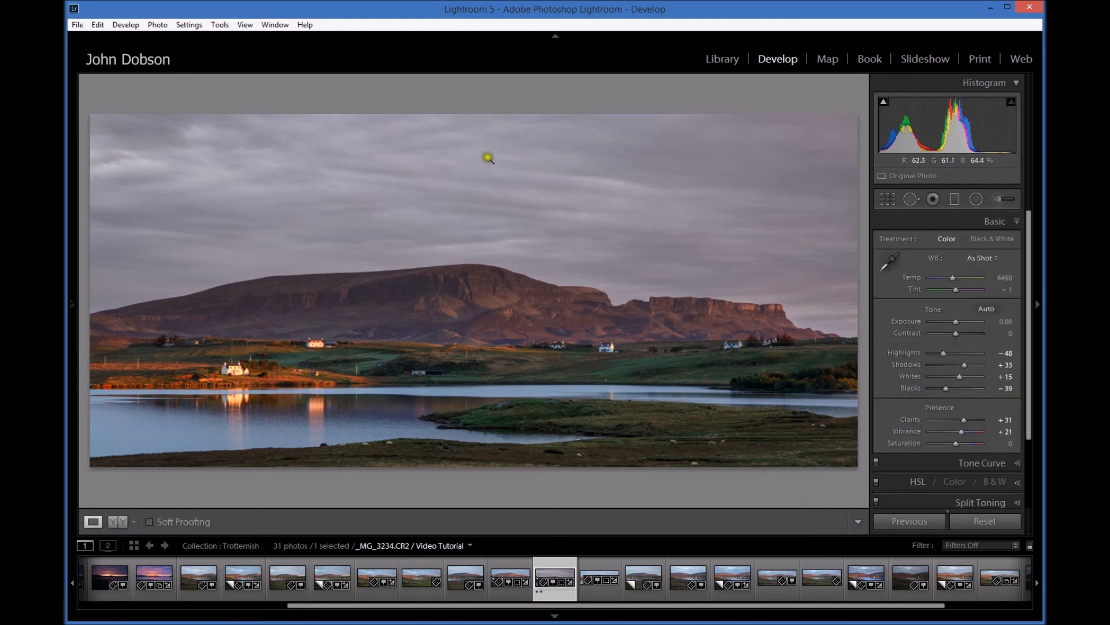